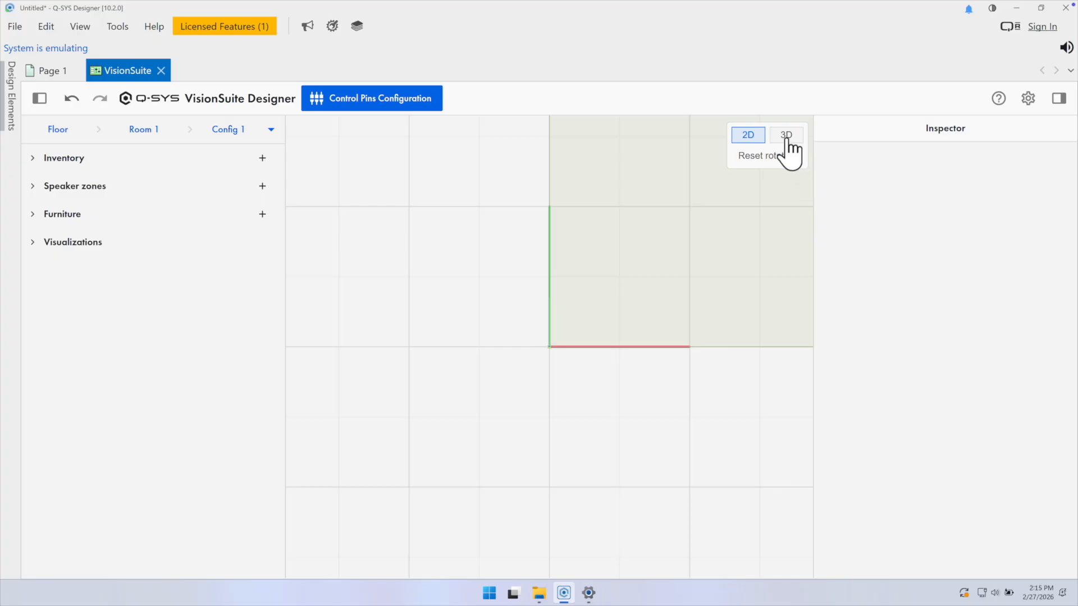
Step: Switch the floor view to 3D and show the properties of Room 1
{"action": "left_click", "coordinate": [786, 137]}
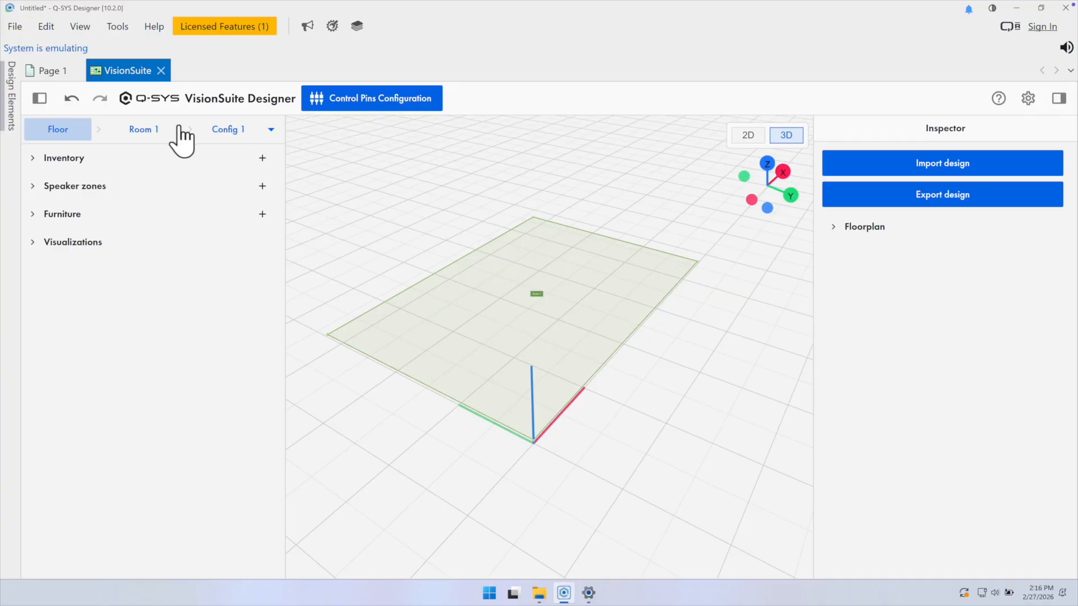
{"action": "left_click", "coordinate": [153, 128]}
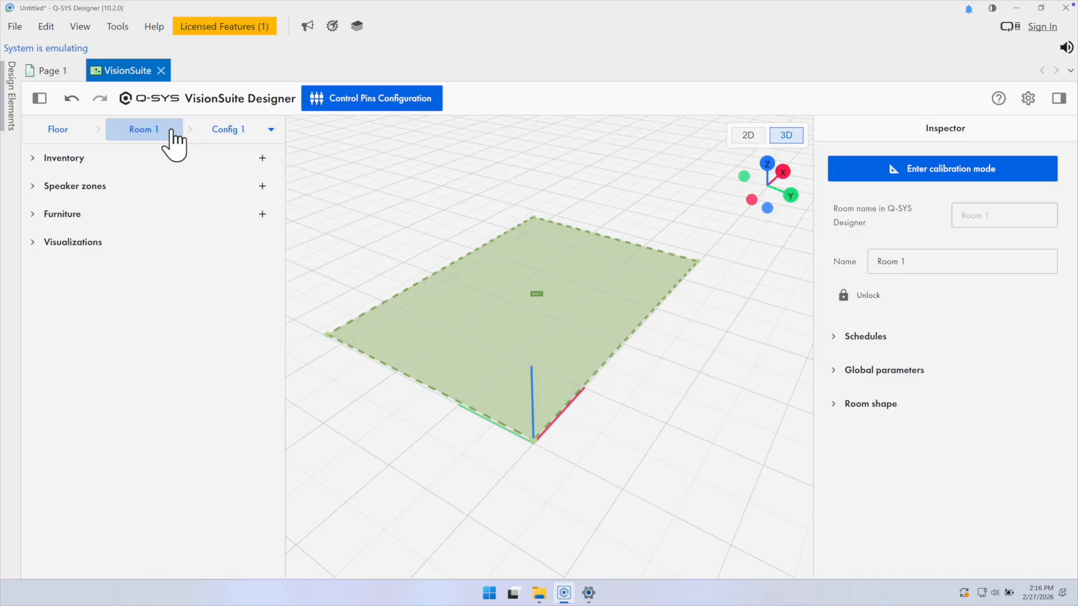
Step: Upload the Boardroom Floorplan JPEG from the Desktop as the floor's floorplan image
{"action": "left_click", "coordinate": [64, 130]}
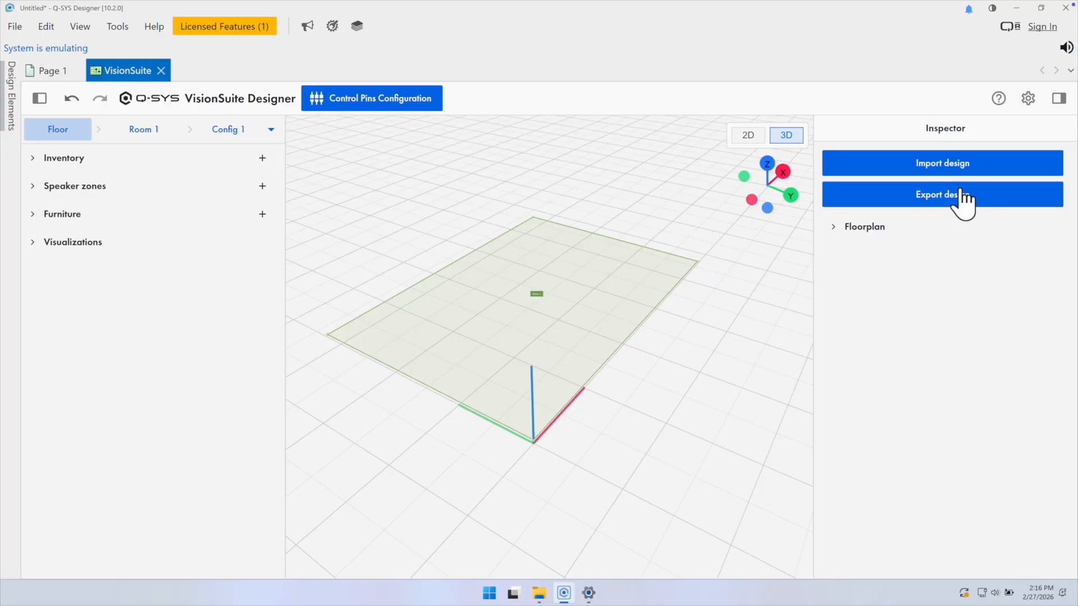
{"action": "left_click", "coordinate": [833, 230]}
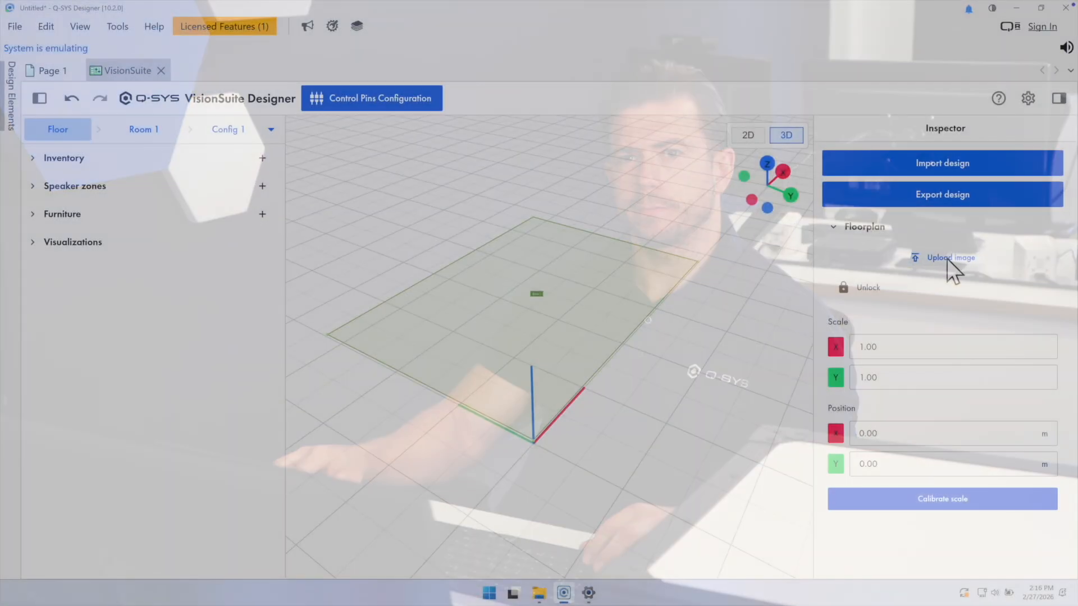
{"action": "left_click", "coordinate": [946, 258]}
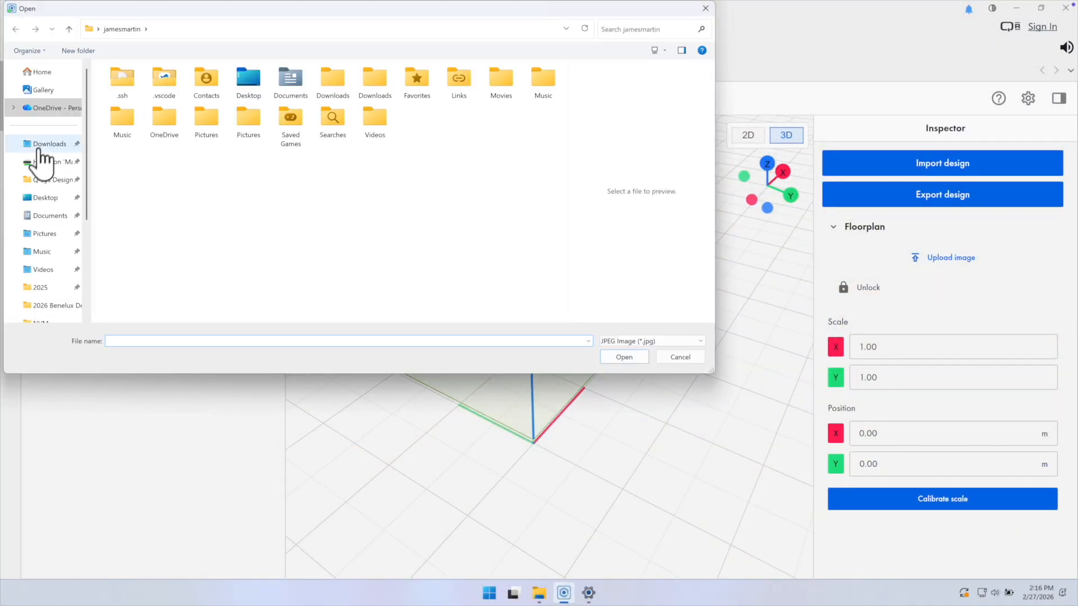
{"action": "left_click", "coordinate": [51, 198]}
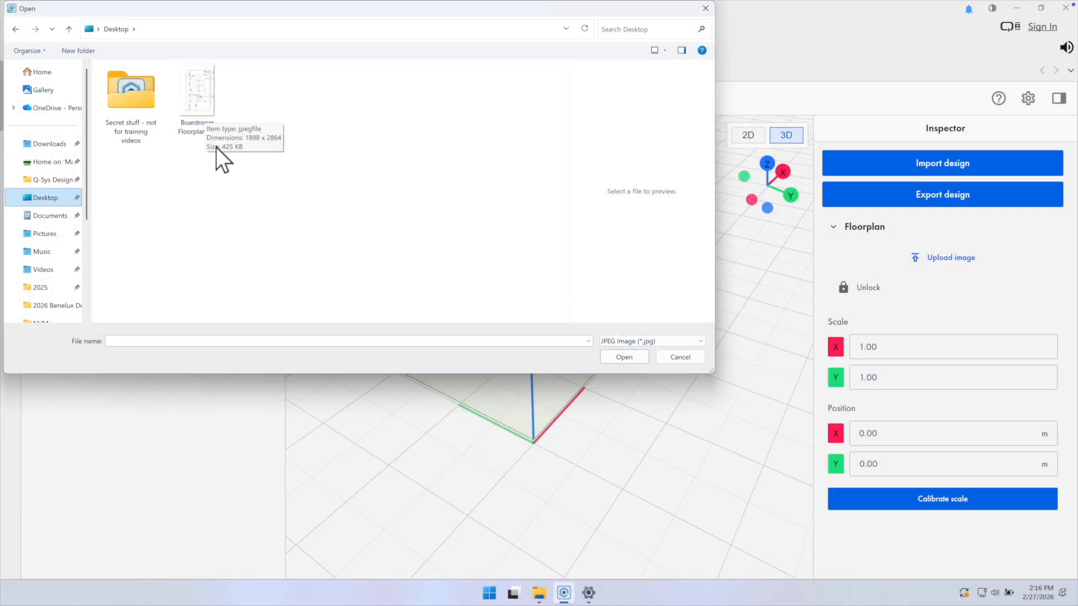
{"action": "left_click", "coordinate": [214, 167]}
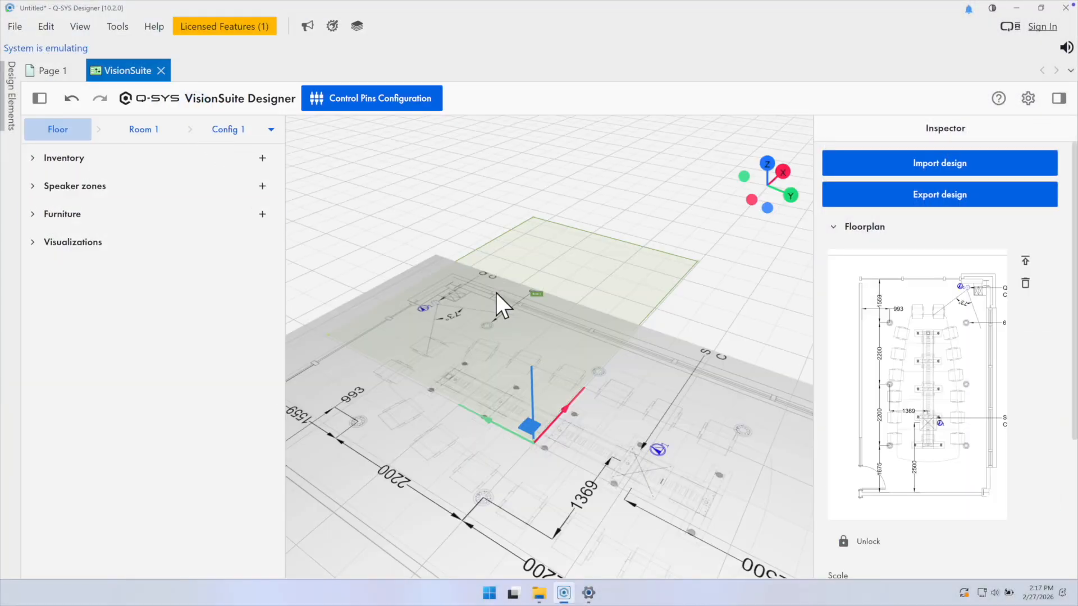
Step: Try moving the floorplan image away from the origin and undo the move
{"action": "left_click_drag", "start_coordinate": [567, 402], "coordinate": [540, 444]}
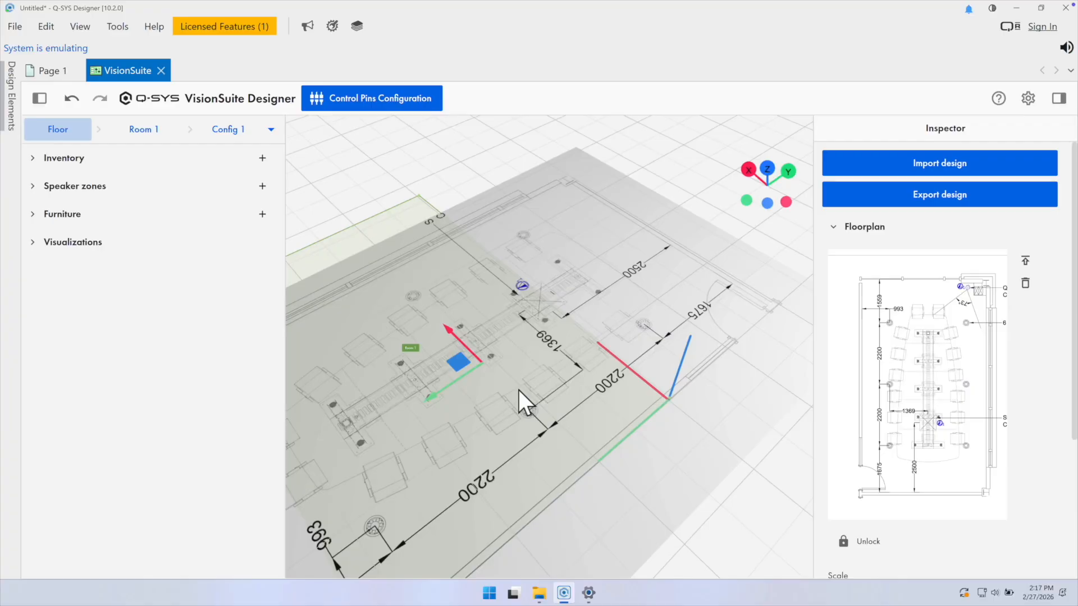
{"action": "key", "text": "ctrl+z"}
Step: Start the floorplan scale calibration and move the measuring dots from the origin to the 2200 dimension line beside the table
{"action": "left_click_drag", "start_coordinate": [540, 211], "coordinate": [484, 170]}
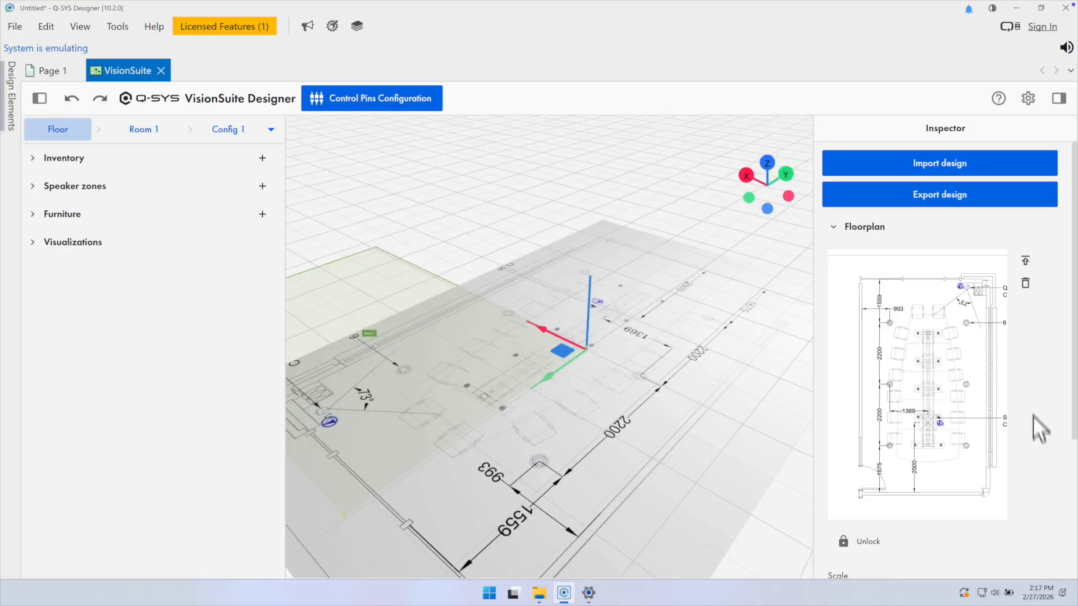
{"action": "scroll", "coordinate": [1033, 416], "scroll_direction": "down", "scroll_amount": 4}
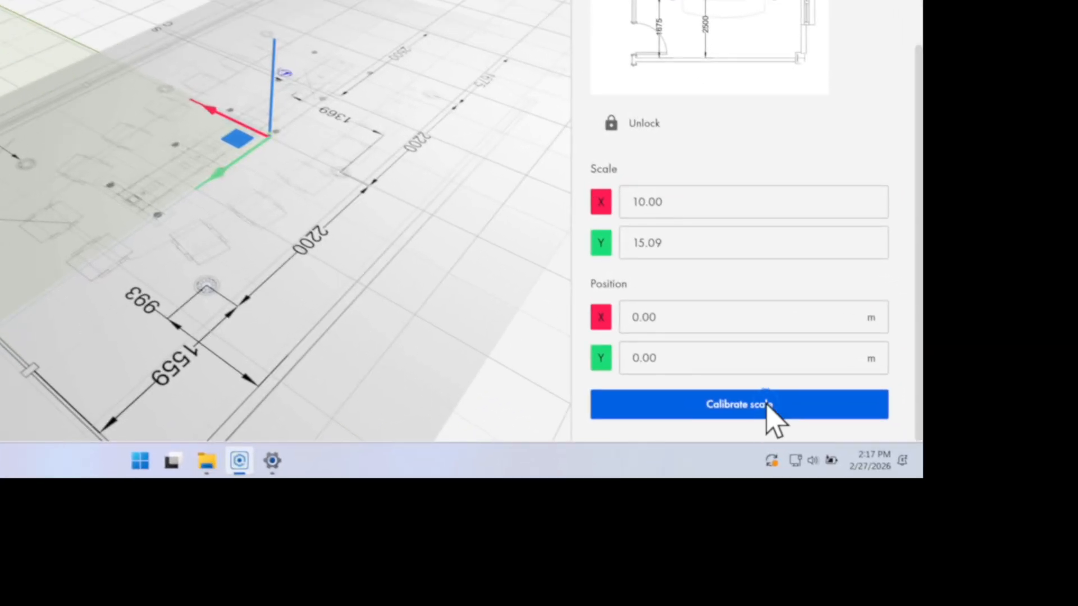
{"action": "left_click", "coordinate": [961, 550]}
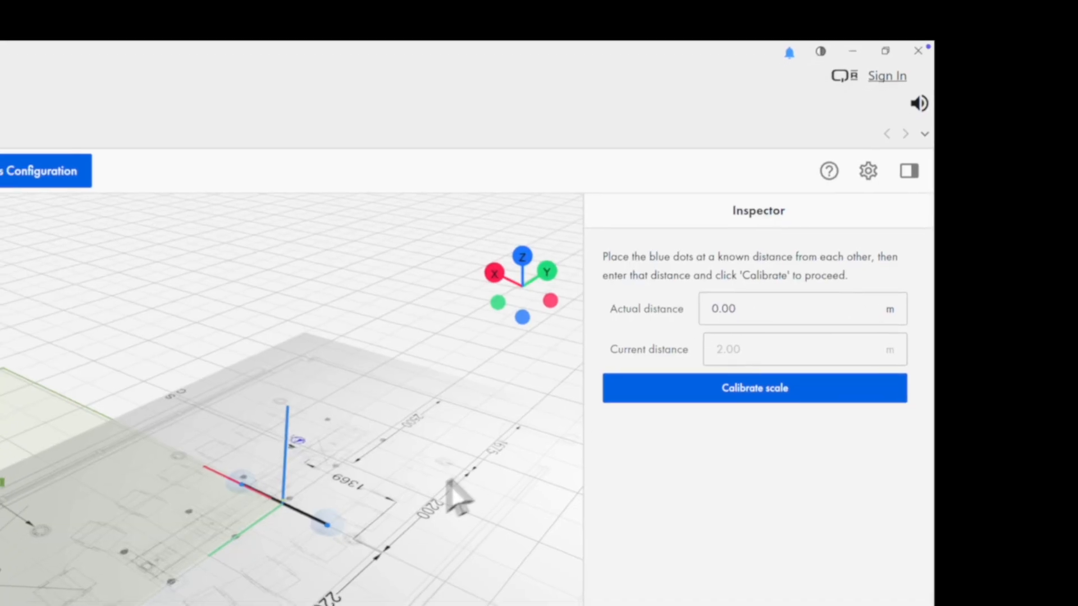
{"action": "scroll", "coordinate": [312, 537], "scroll_direction": "up", "scroll_amount": 7}
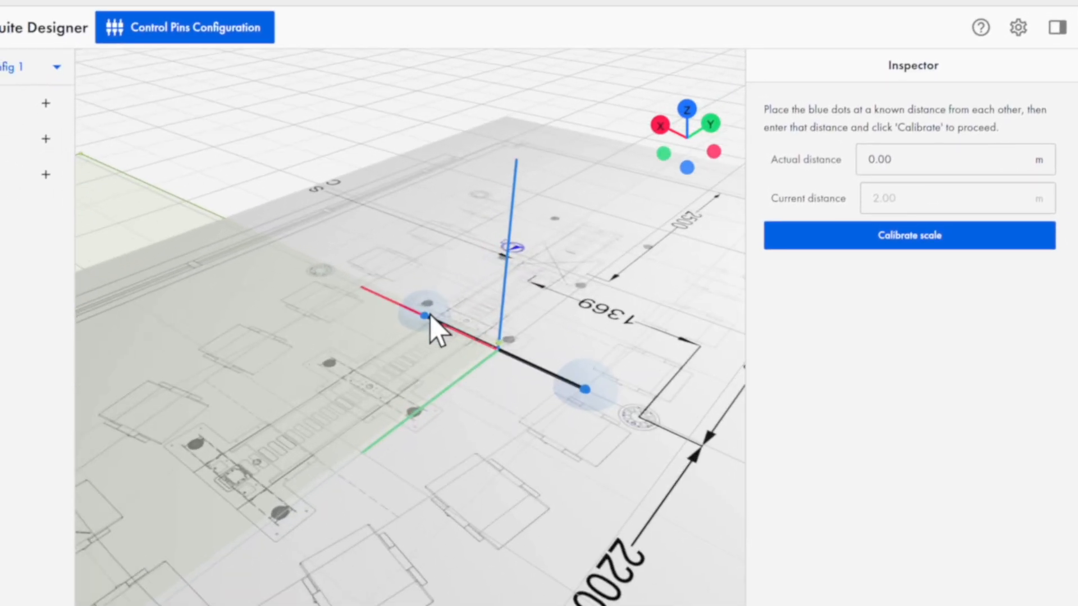
{"action": "left_click_drag", "start_coordinate": [428, 316], "coordinate": [536, 295]}
{"action": "left_click_drag", "start_coordinate": [451, 300], "coordinate": [703, 447]}
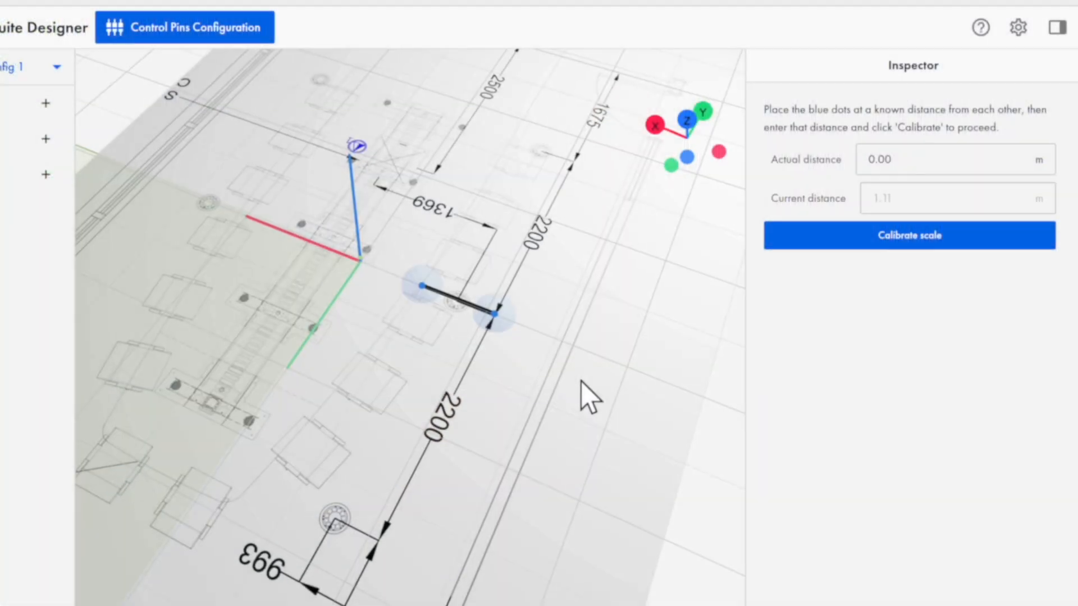
Step: Place the two calibration dots at the outer ends of the two consecutive 2200 dimensions along the room's long side
{"action": "scroll", "coordinate": [581, 382], "scroll_direction": "down", "scroll_amount": 3}
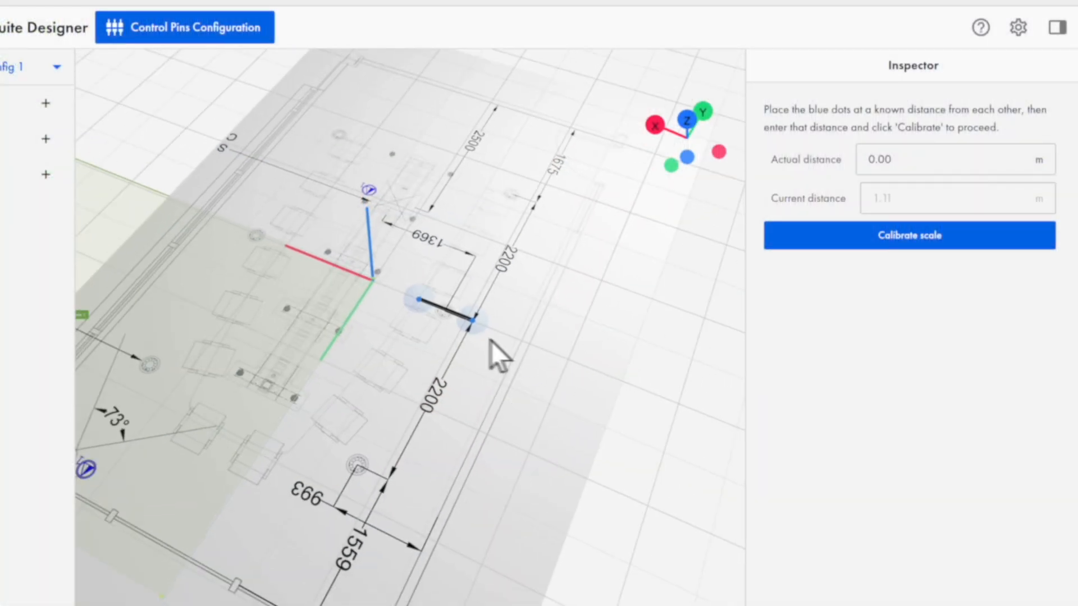
{"action": "left_click_drag", "start_coordinate": [462, 329], "coordinate": [379, 594]}
{"action": "left_click_drag", "start_coordinate": [417, 307], "coordinate": [488, 276]}
{"action": "left_click_drag", "start_coordinate": [589, 191], "coordinate": [593, 166]}
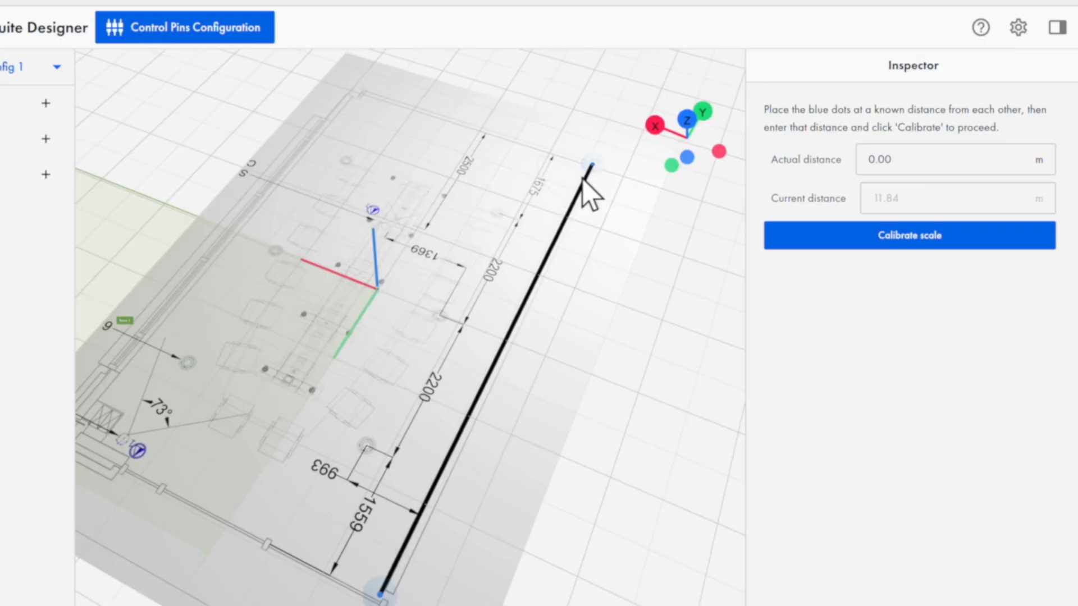
{"action": "left_click_drag", "start_coordinate": [591, 174], "coordinate": [519, 222]}
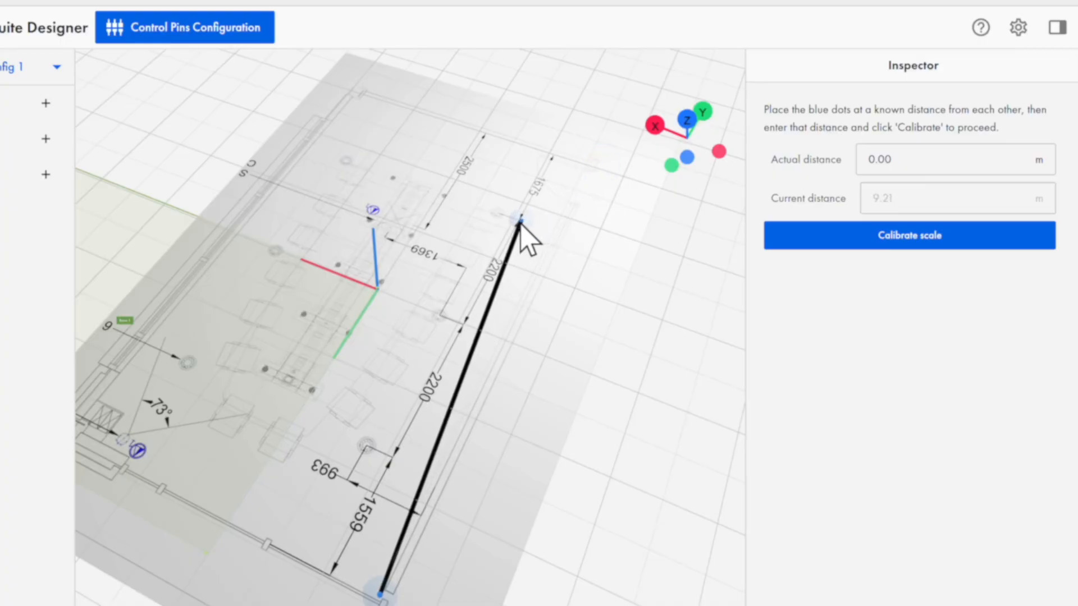
{"action": "left_click_drag", "start_coordinate": [387, 556], "coordinate": [448, 360]}
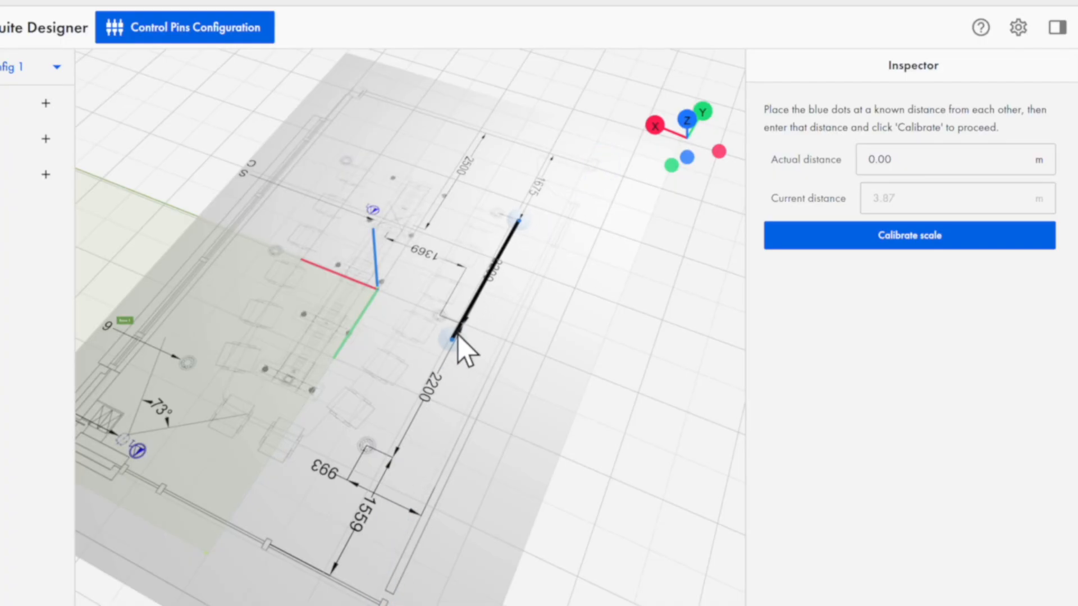
{"action": "scroll", "coordinate": [488, 309], "scroll_direction": "up", "scroll_amount": 5}
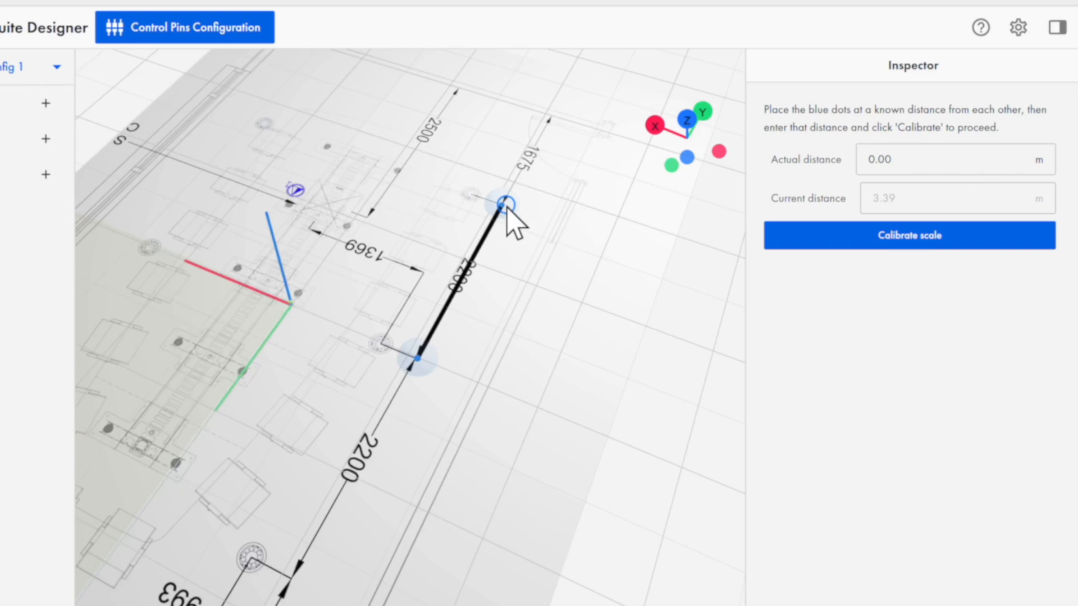
{"action": "left_click_drag", "start_coordinate": [418, 358], "coordinate": [292, 578]}
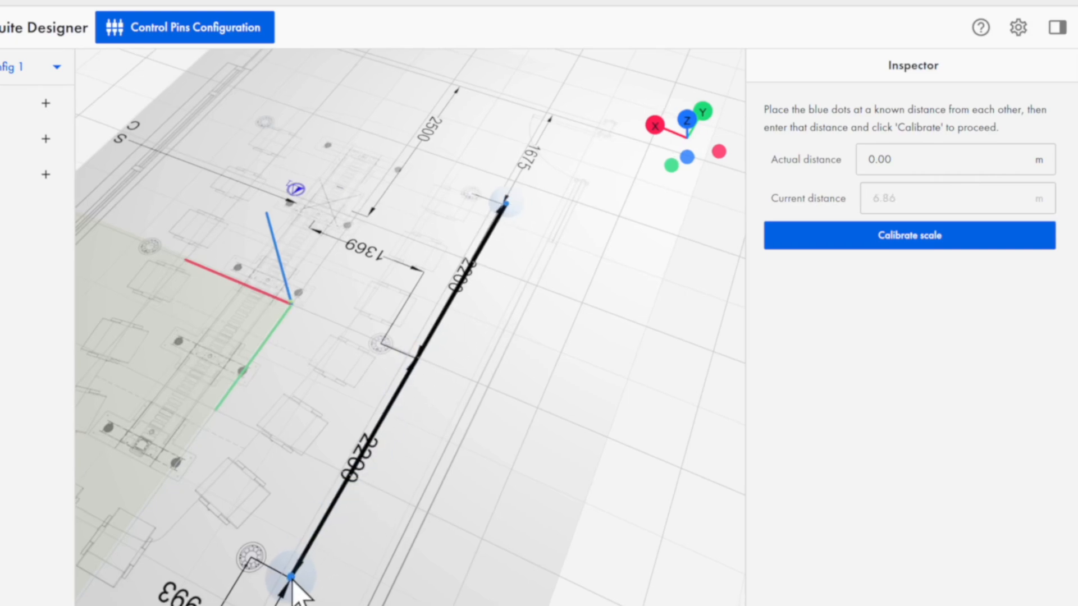
{"action": "left_click_drag", "start_coordinate": [510, 204], "coordinate": [506, 205]}
Step: Calibrate the floorplan scale with an actual distance of 4.4 m, checking the unit setting
{"action": "left_click", "coordinate": [906, 159]}
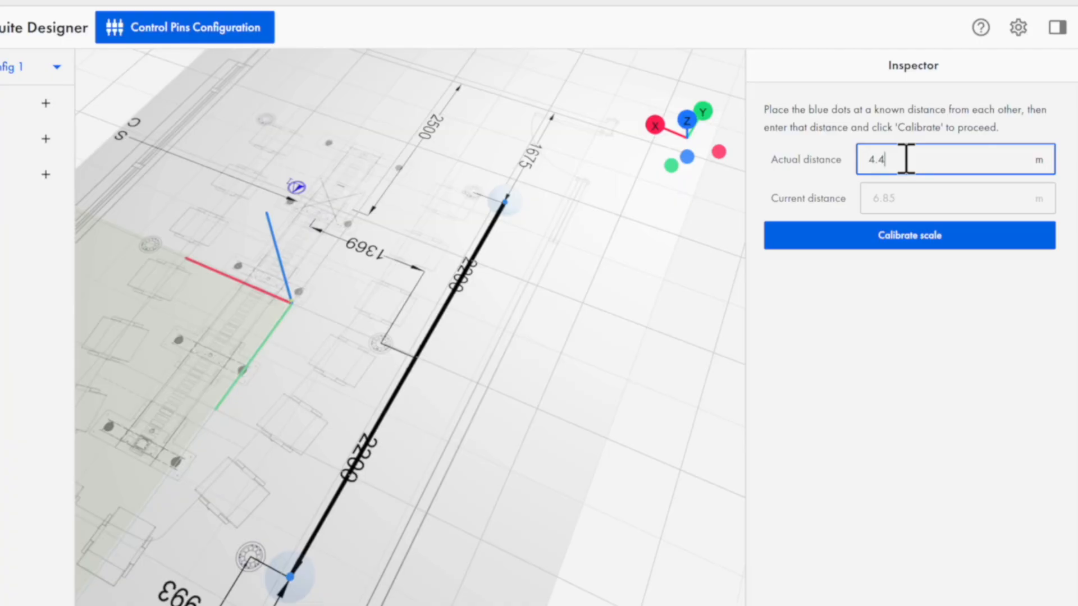
{"action": "key", "text": "Return"}
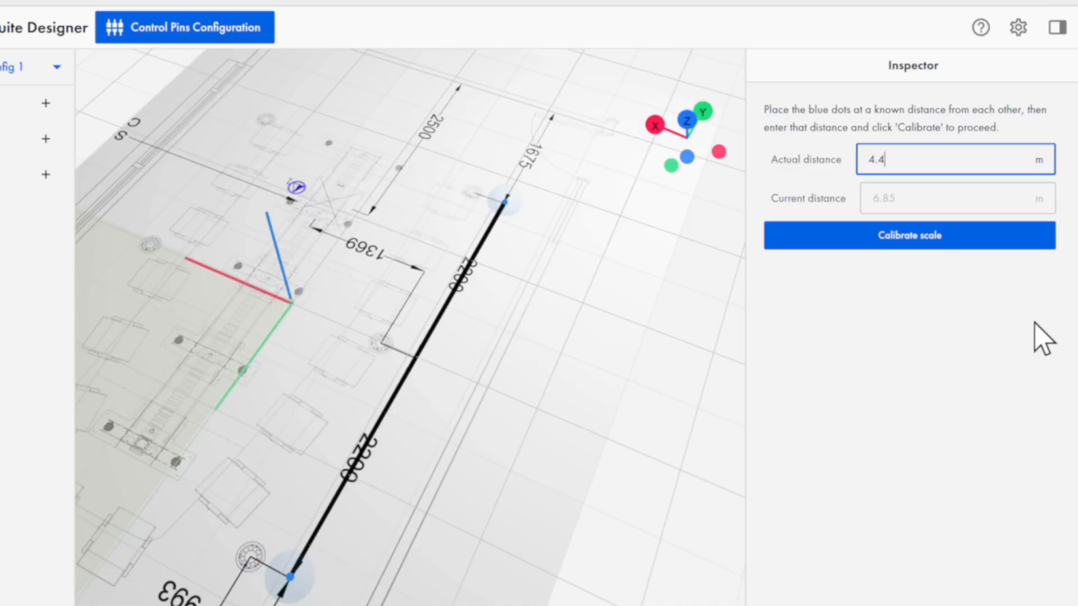
{"action": "left_click", "coordinate": [1017, 31]}
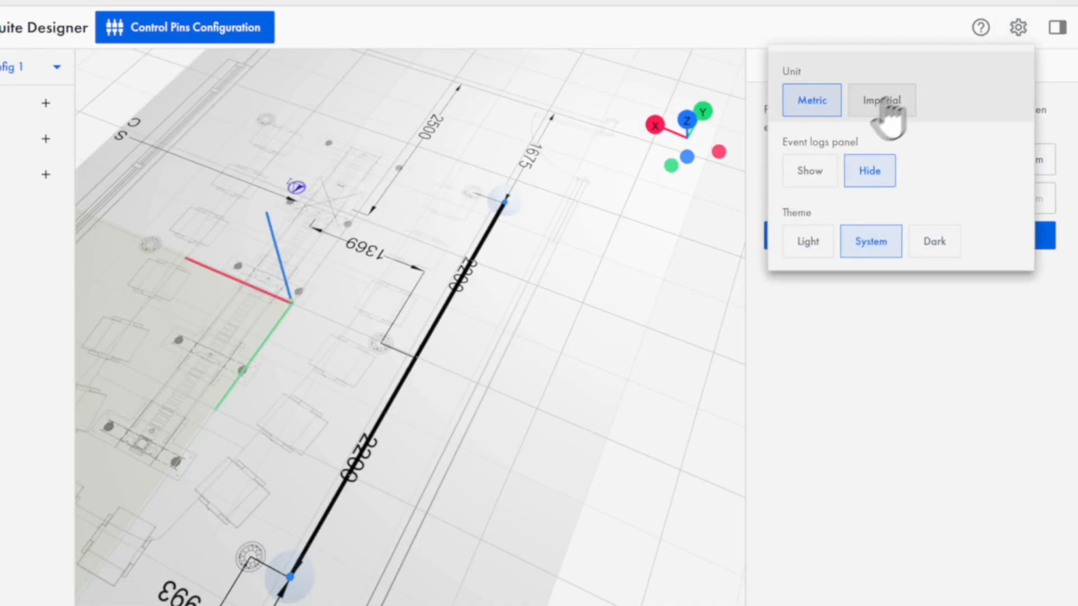
{"action": "left_click", "coordinate": [1017, 28]}
{"action": "left_click", "coordinate": [958, 245]}
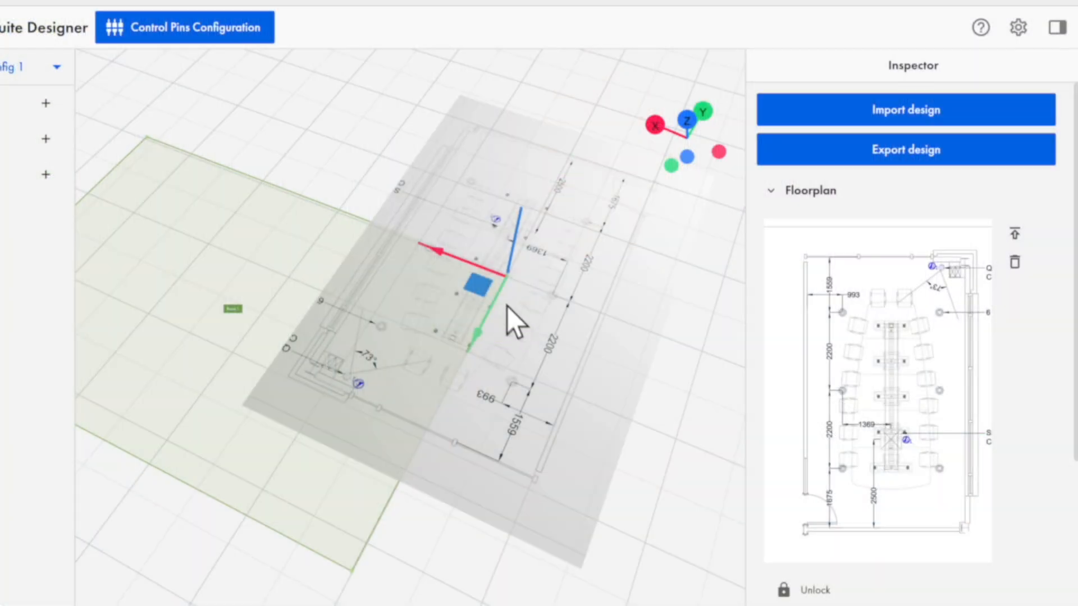
Step: Move the scaled floorplan image so the drawn room corner beside the door sits on the floor's origin
{"action": "left_click_drag", "start_coordinate": [477, 285], "coordinate": [294, 400]}
{"action": "left_click_drag", "start_coordinate": [294, 399], "coordinate": [291, 409]}
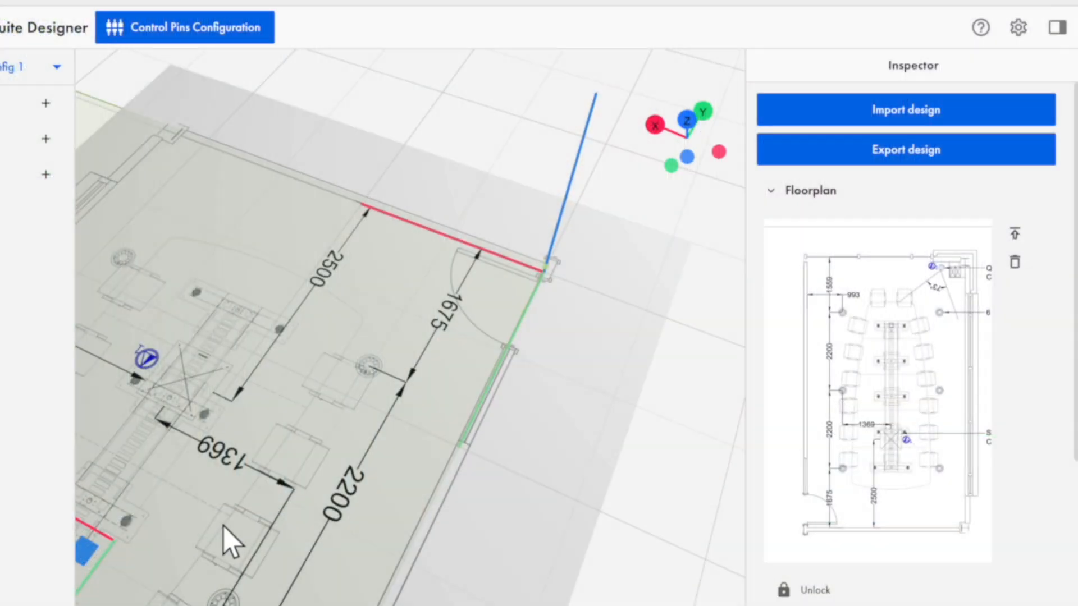
{"action": "left_click_drag", "start_coordinate": [223, 527], "coordinate": [157, 511]}
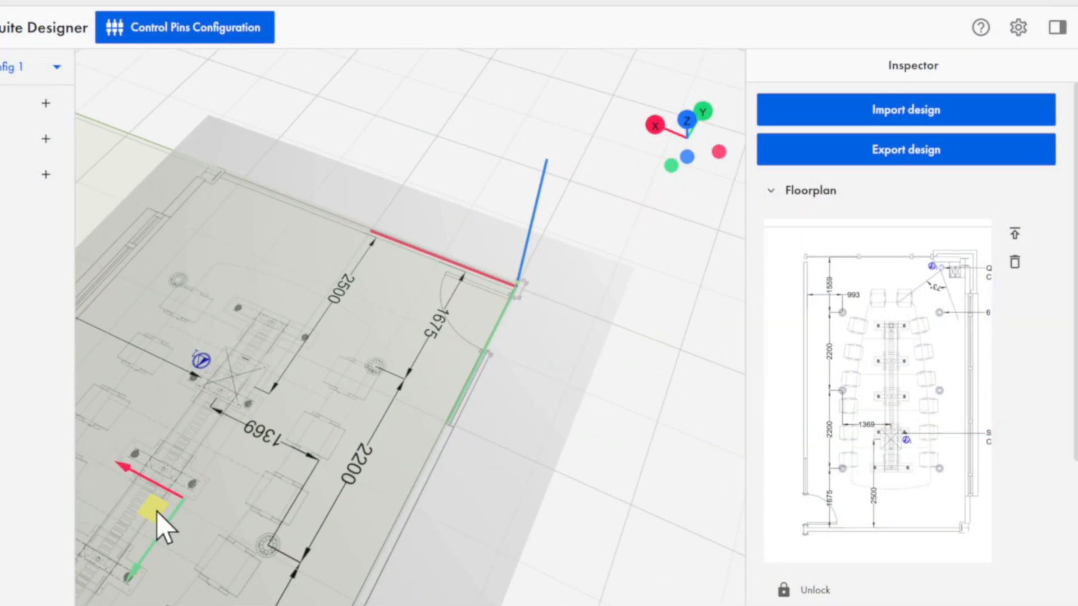
{"action": "scroll", "coordinate": [369, 437], "scroll_direction": "down", "scroll_amount": 5}
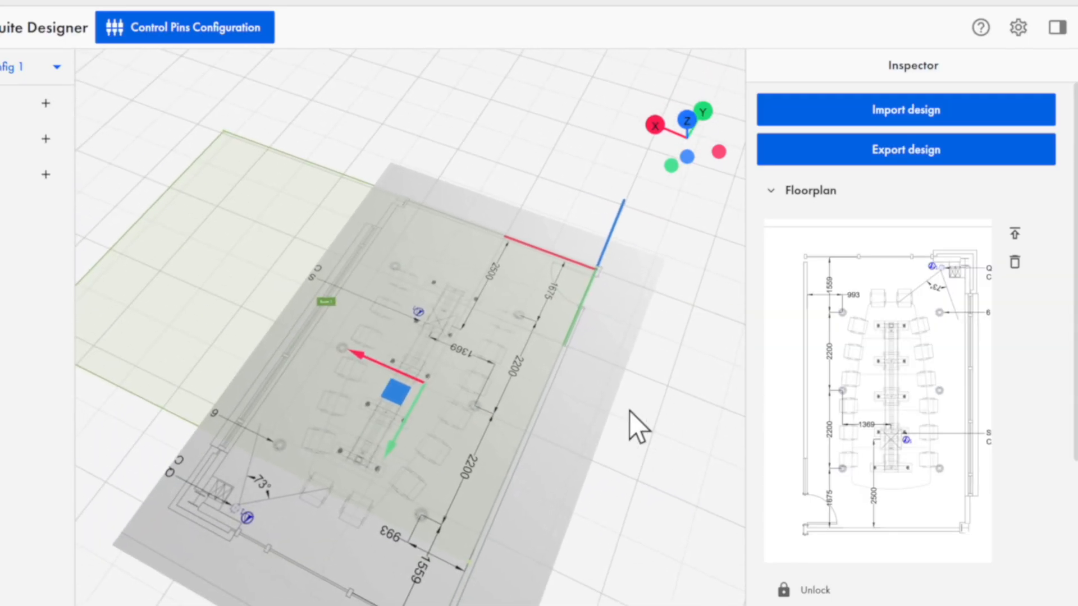
{"action": "scroll", "coordinate": [630, 427], "scroll_direction": "down", "scroll_amount": 2}
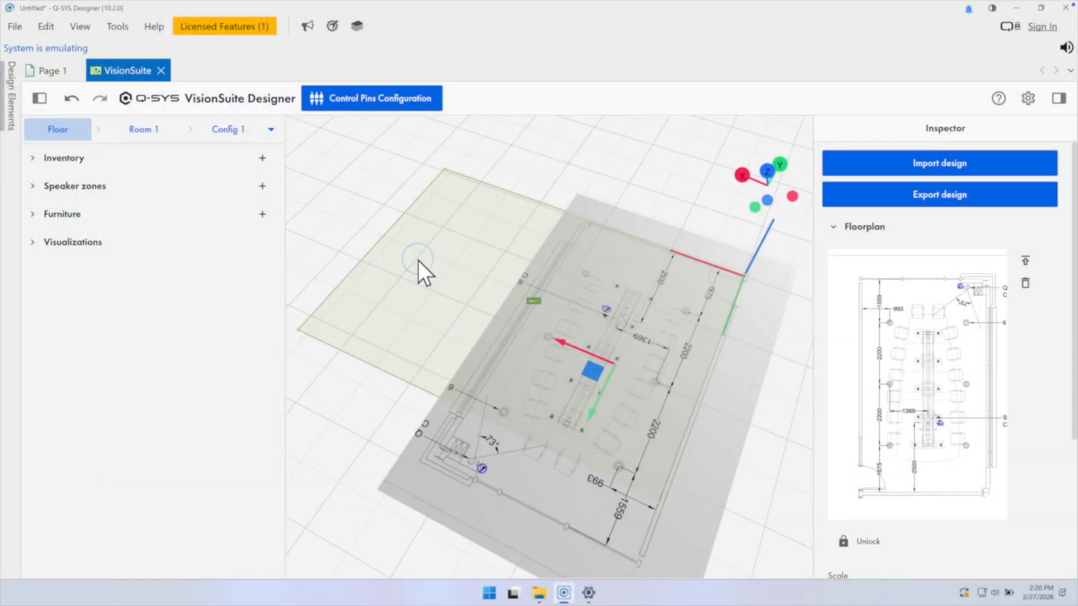
Step: Reshape Room 1 by moving its three corners away from the origin onto the wall corners of the floorplan
{"action": "left_click", "coordinate": [149, 134]}
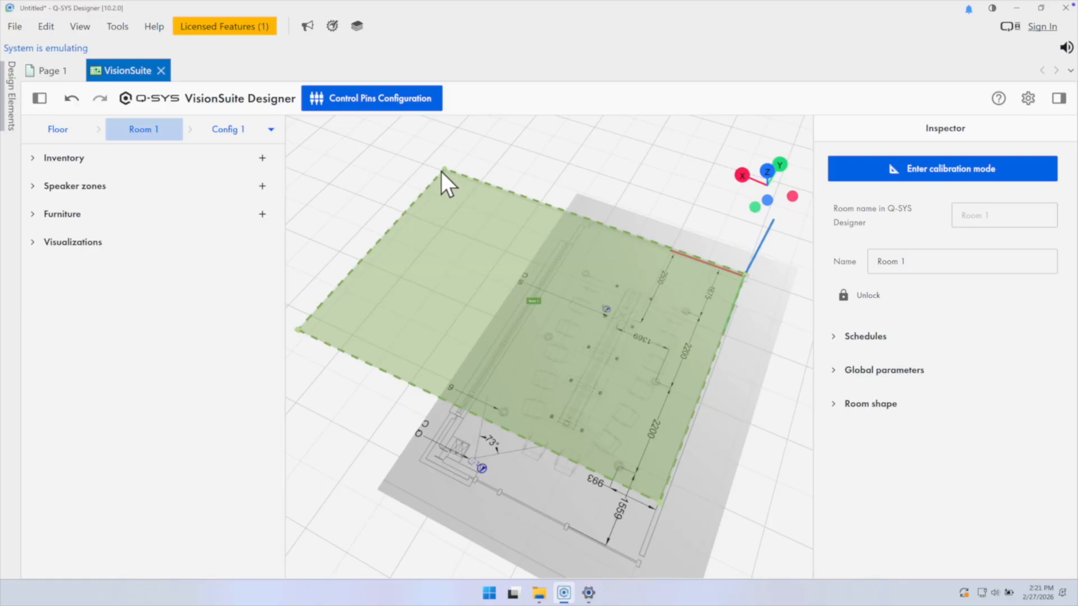
{"action": "left_click_drag", "start_coordinate": [447, 174], "coordinate": [503, 190]}
{"action": "mouse_move", "coordinate": [567, 214]}
{"action": "left_mouse_down"}
{"action": "mouse_move", "coordinate": [588, 231]}
{"action": "mouse_move", "coordinate": [581, 216]}
{"action": "left_mouse_up"}
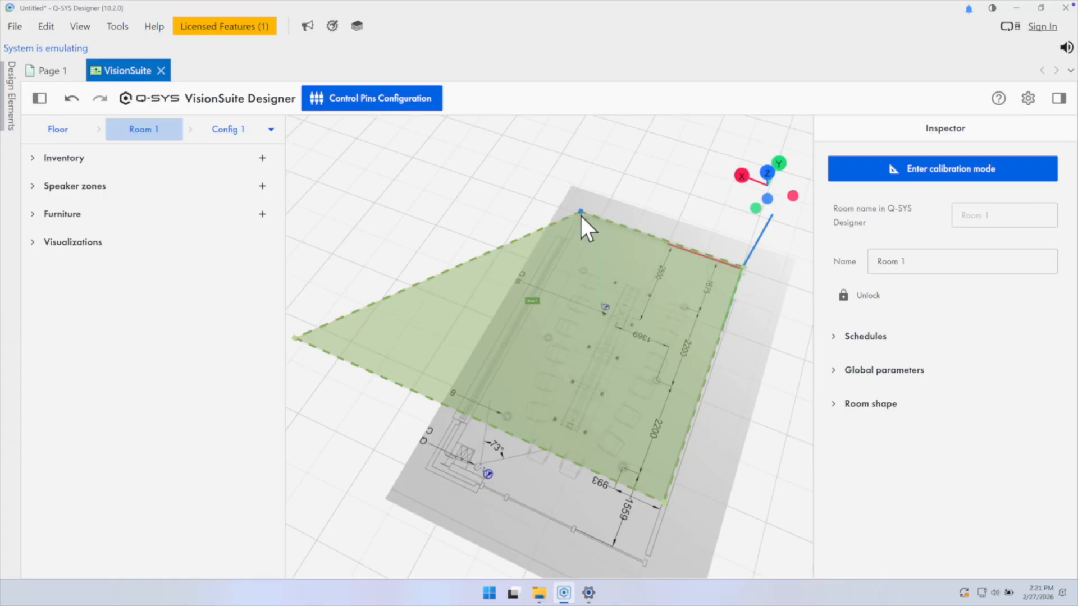
{"action": "left_click_drag", "start_coordinate": [507, 196], "coordinate": [528, 179]}
{"action": "scroll", "coordinate": [528, 180], "scroll_direction": "down", "scroll_amount": 1}
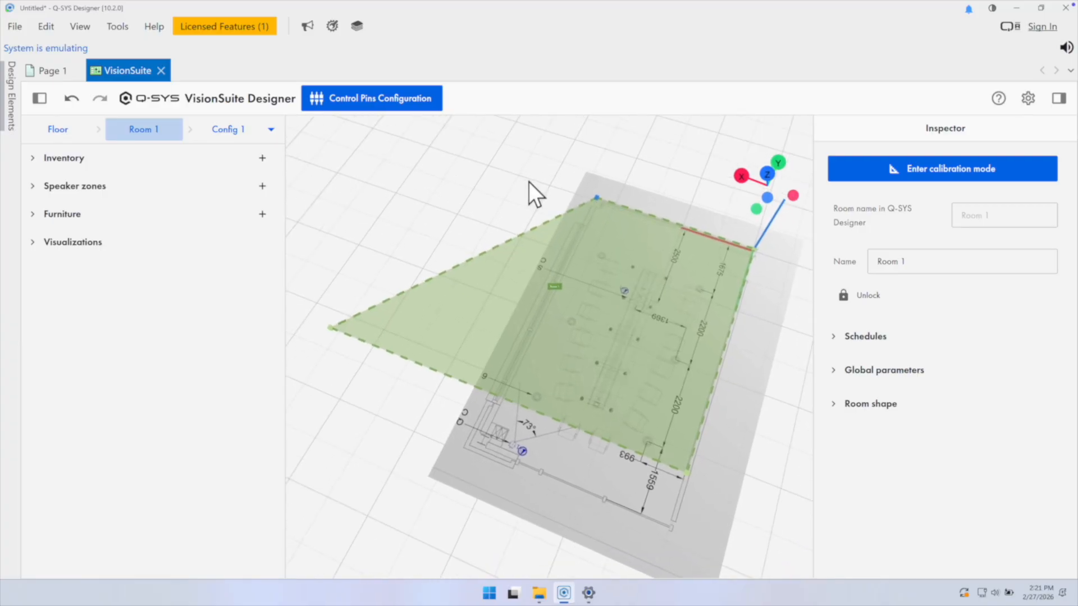
{"action": "scroll", "coordinate": [528, 180], "scroll_direction": "down", "scroll_amount": 1}
{"action": "left_click_drag", "start_coordinate": [342, 330], "coordinate": [480, 442]}
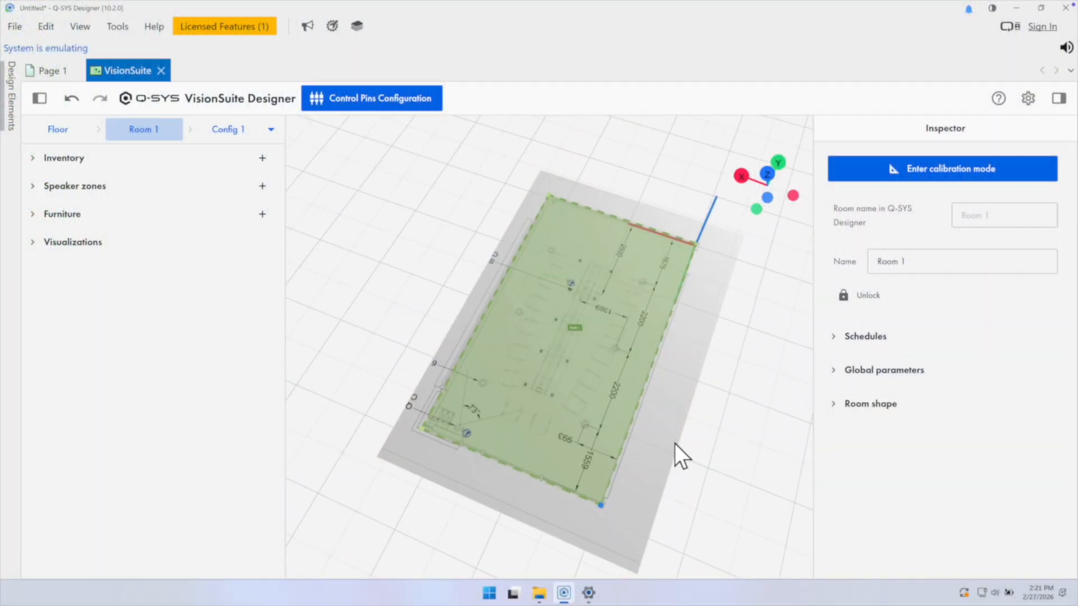
{"action": "left_click_drag", "start_coordinate": [692, 436], "coordinate": [771, 407]}
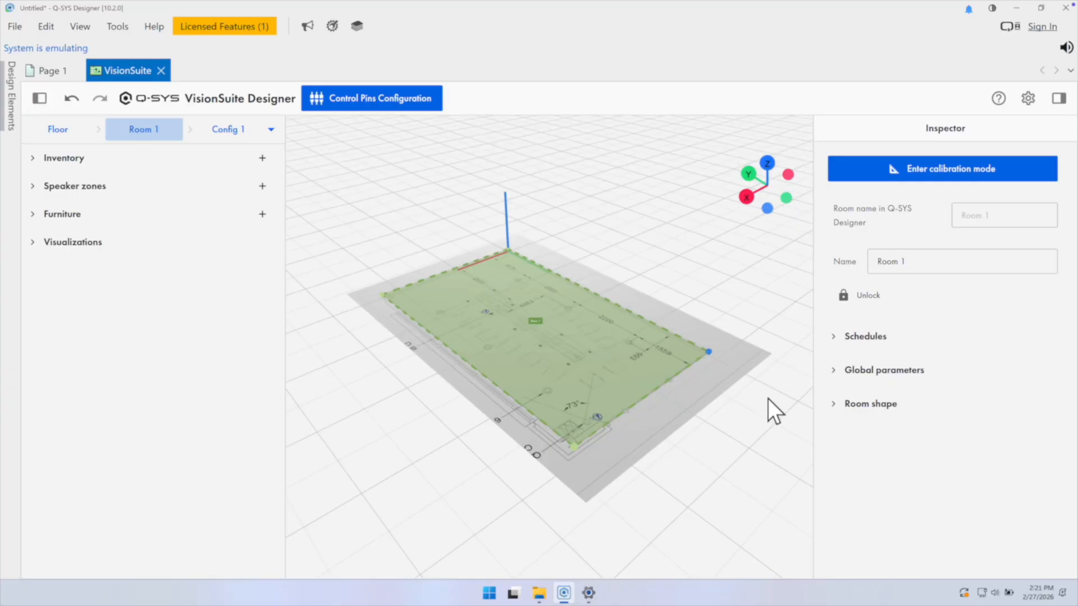